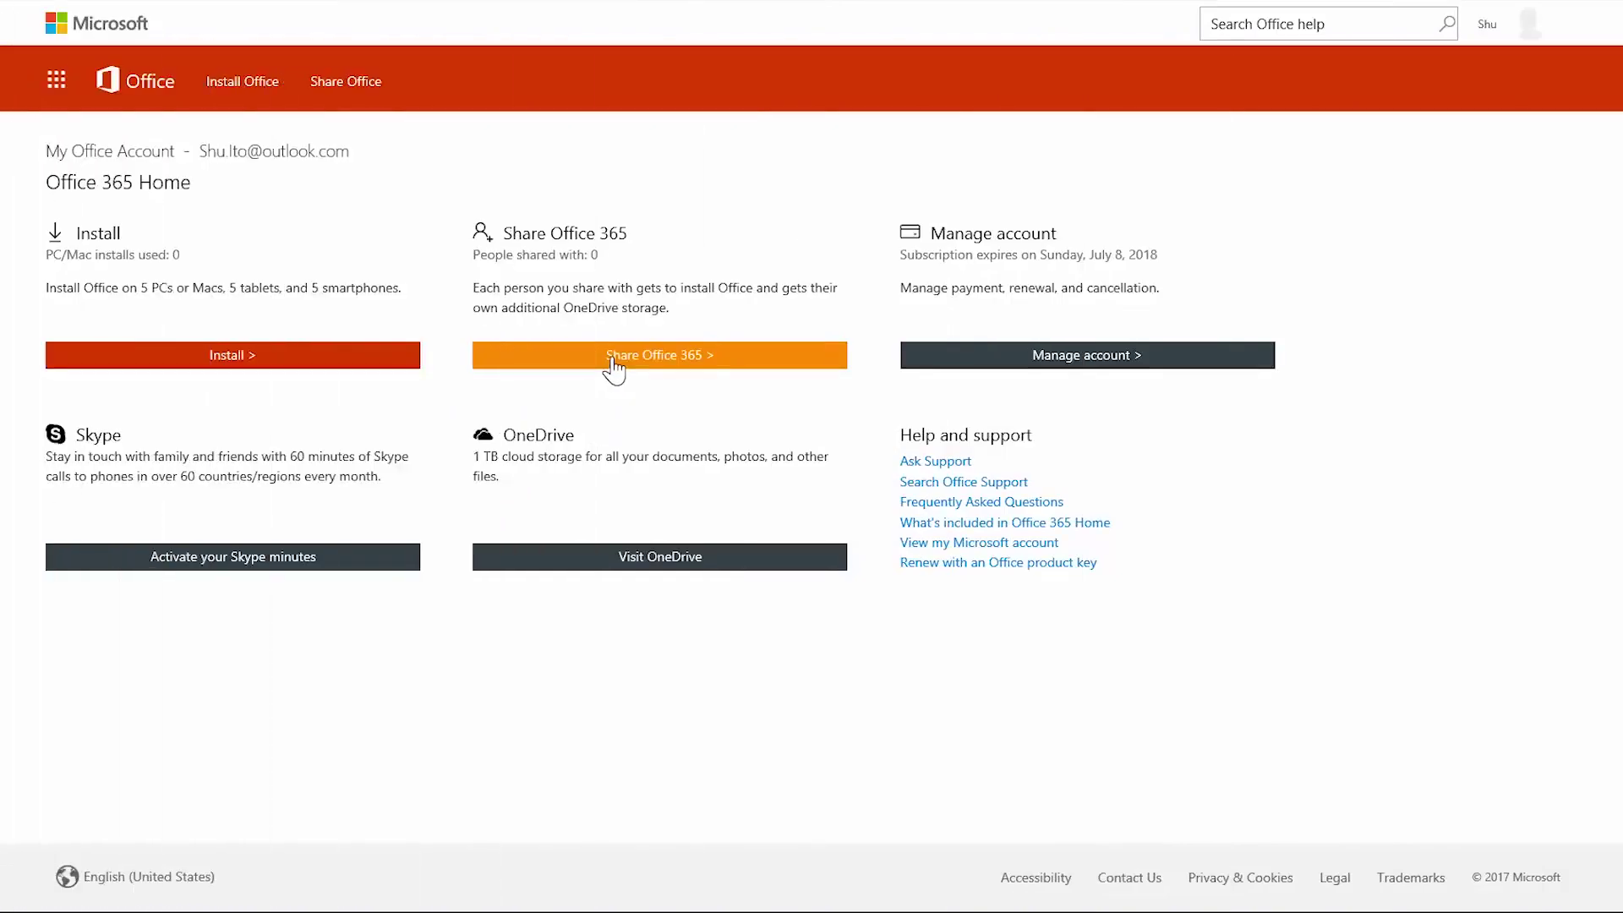
# Email an Office 365 Home sharing invitation to a new person, then view the four-member sharing list
pyautogui.click(613, 367)
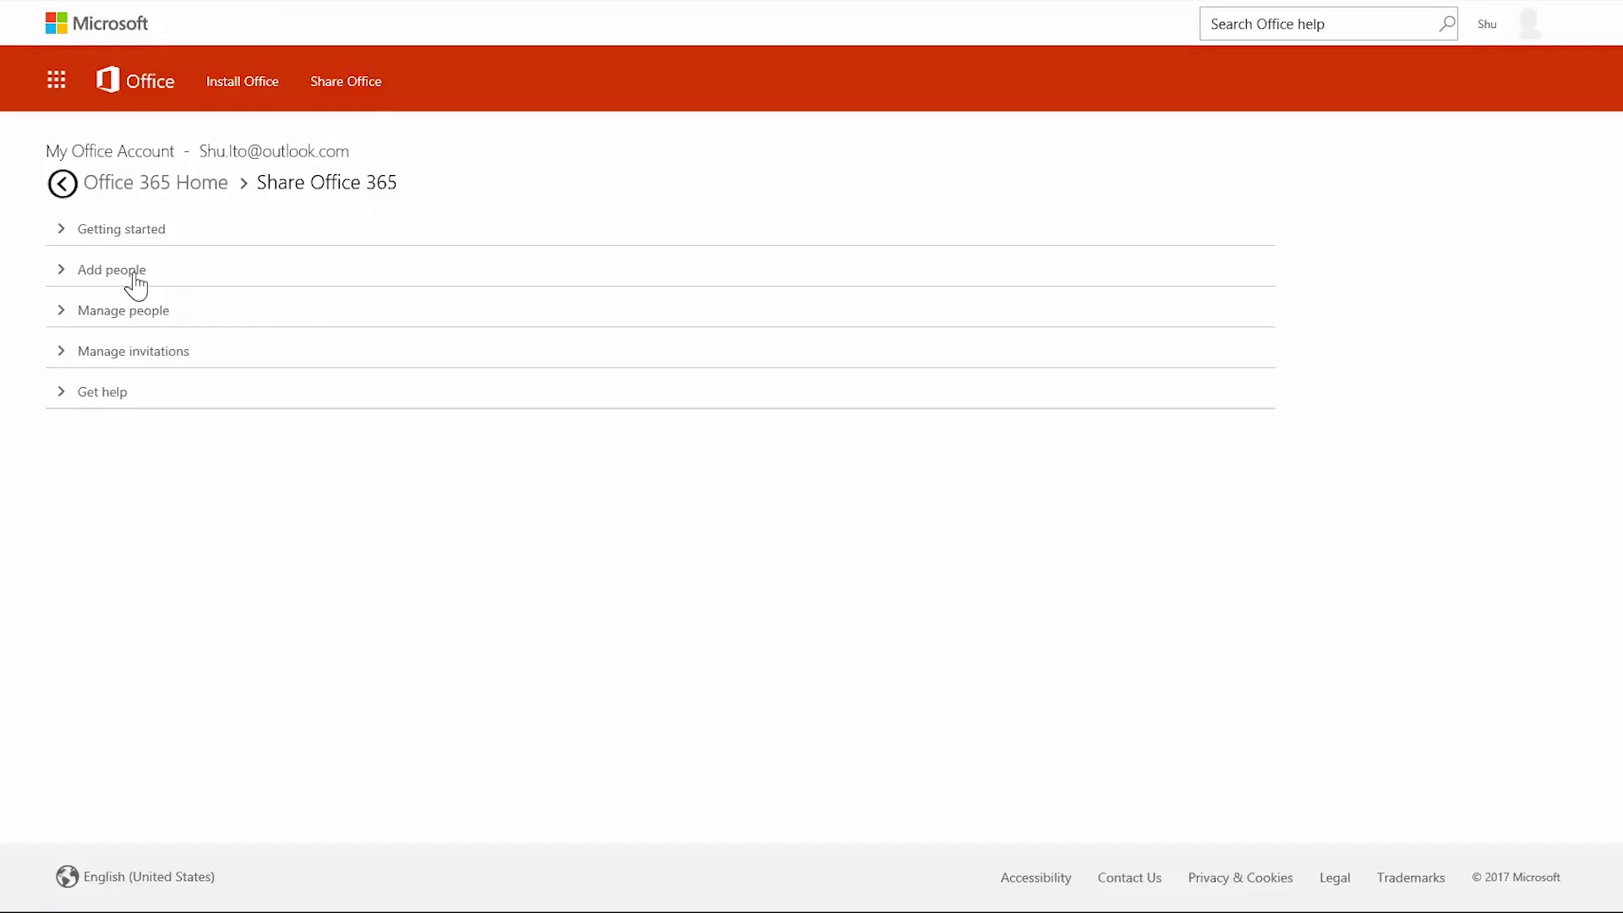
pyautogui.click(136, 284)
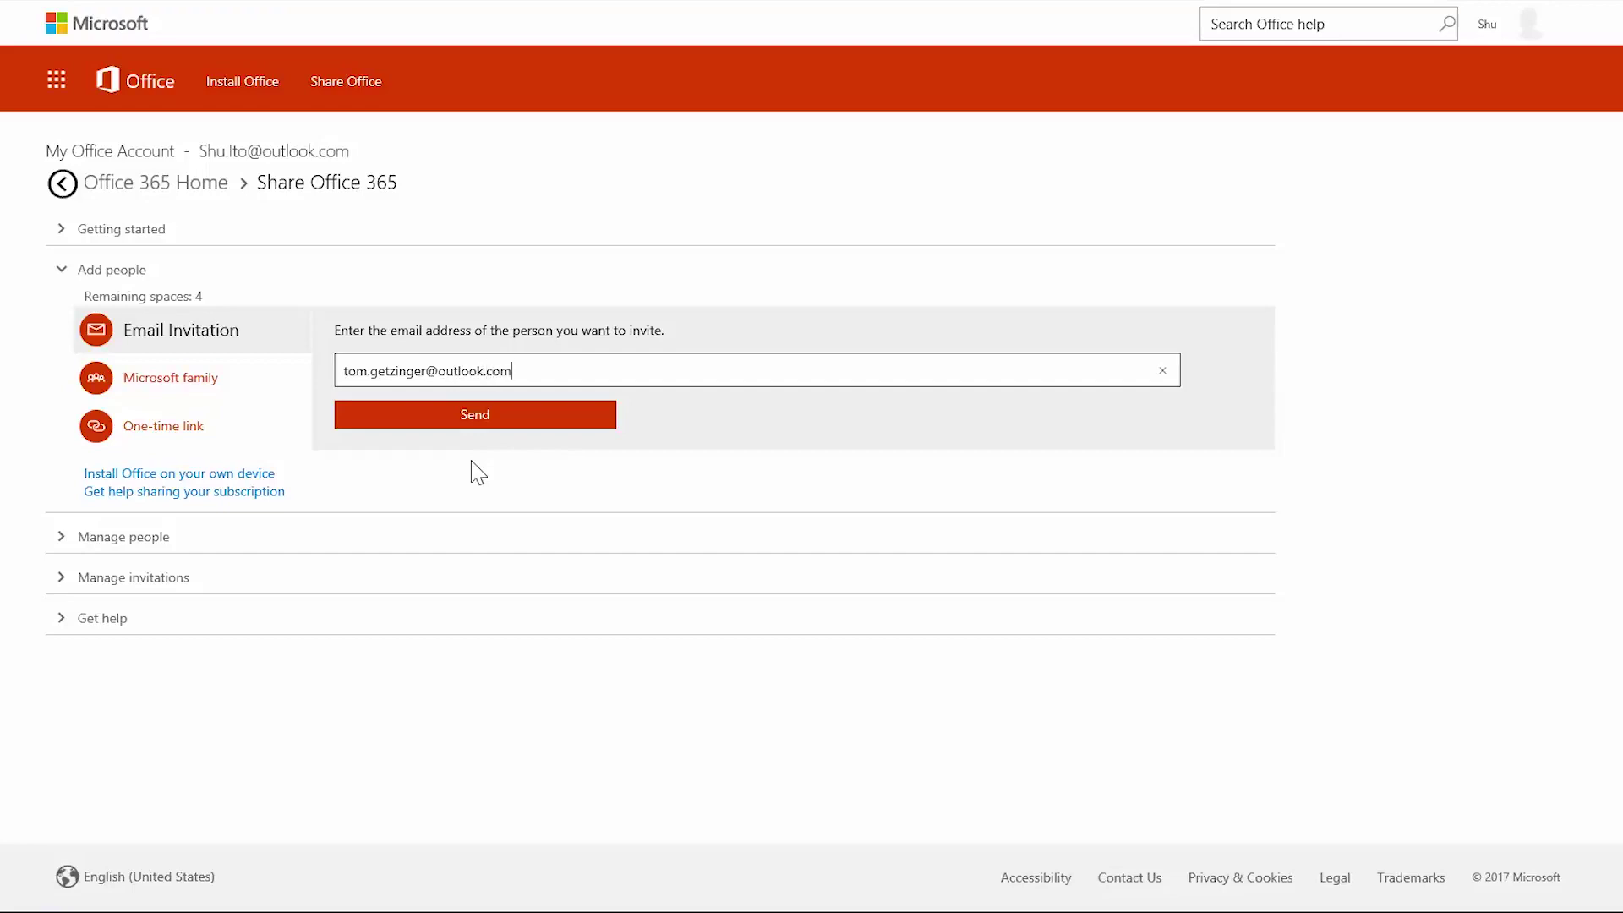
pyautogui.click(481, 424)
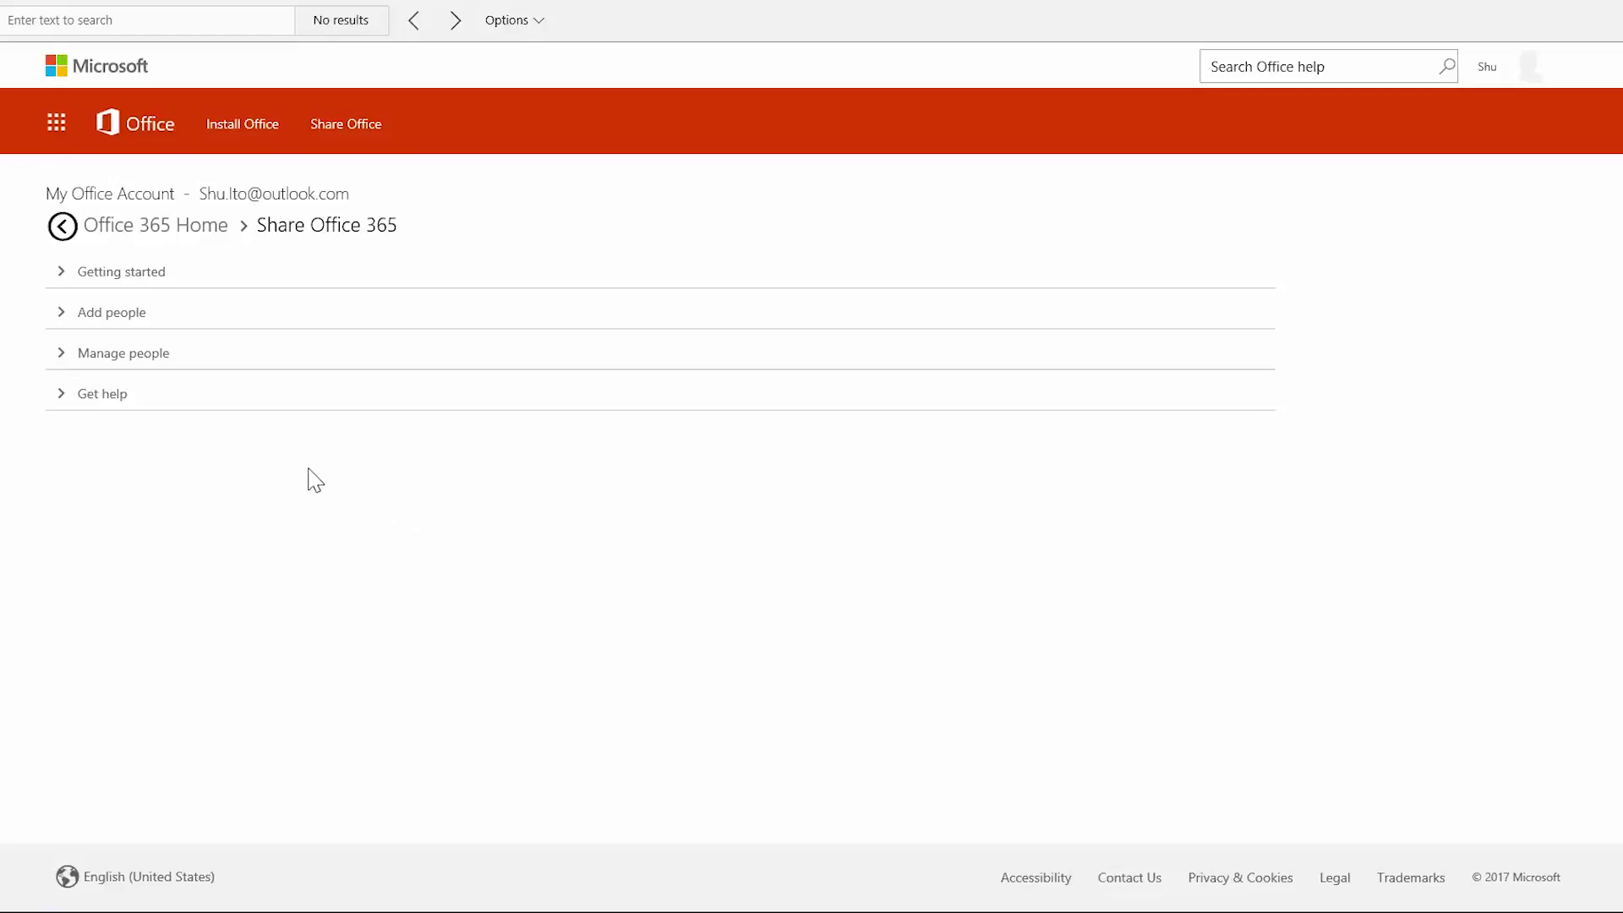
pyautogui.click(149, 368)
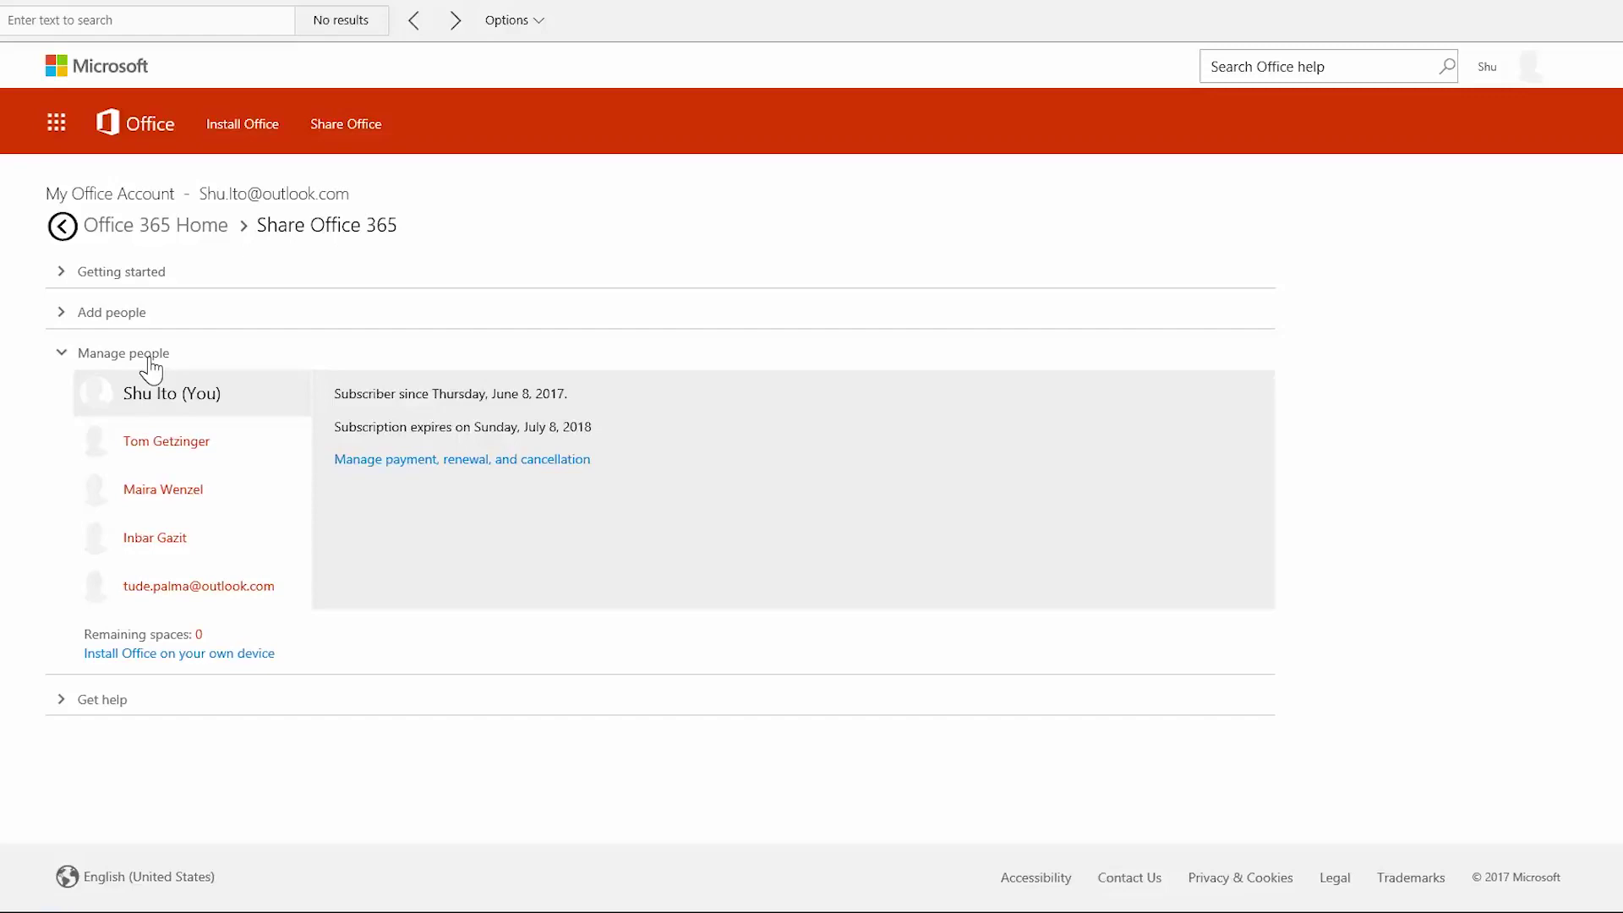
pyautogui.click(152, 440)
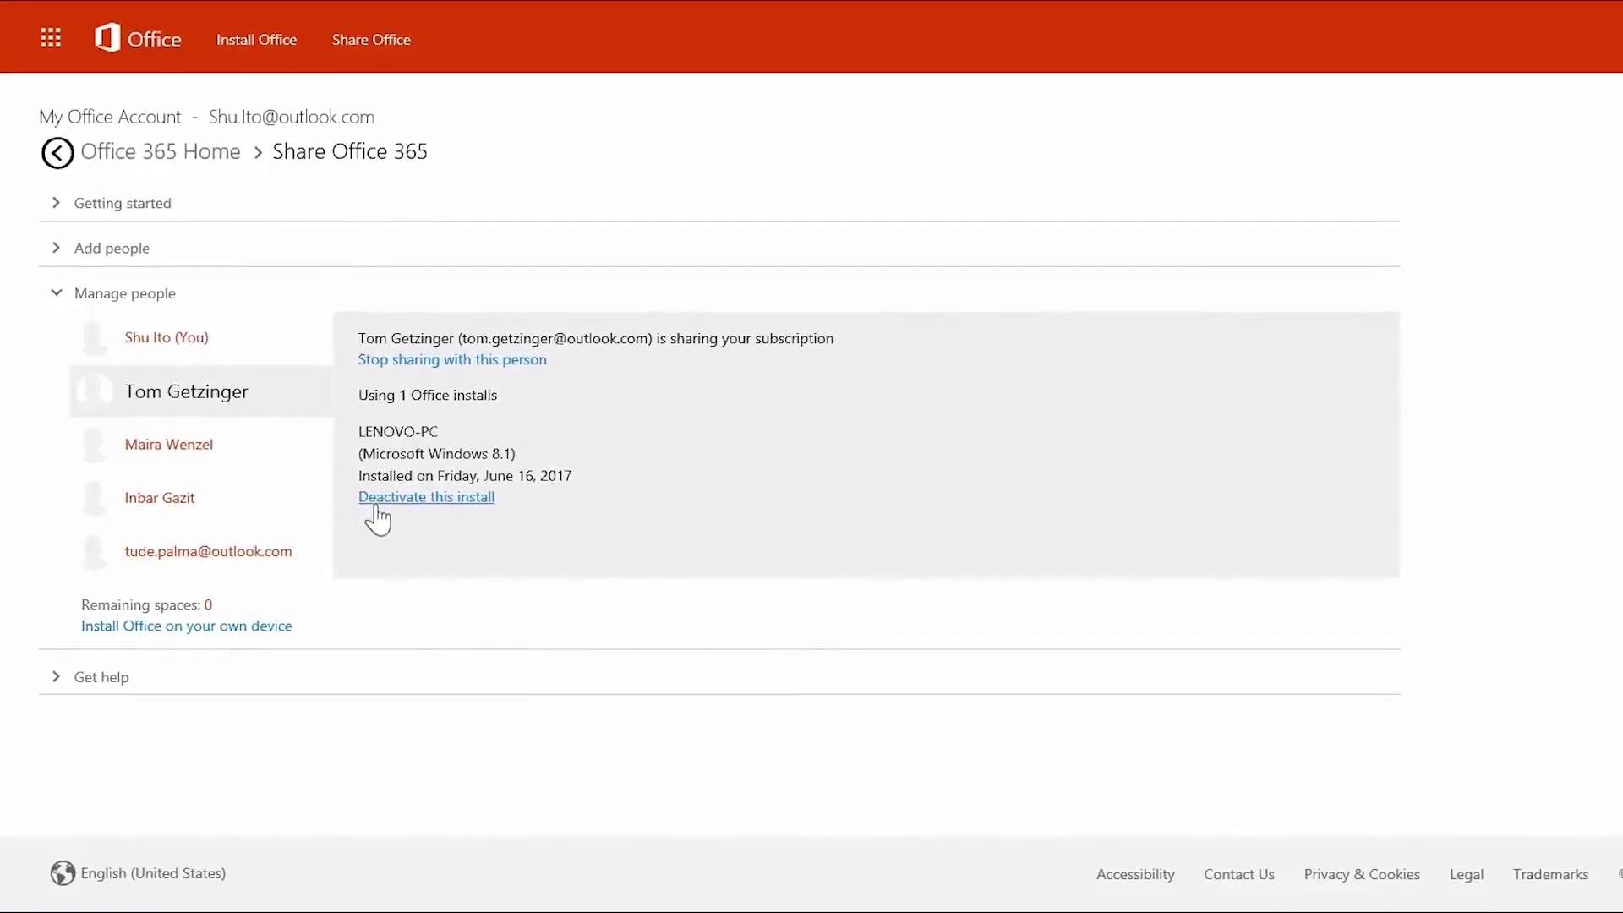
pyautogui.click(376, 504)
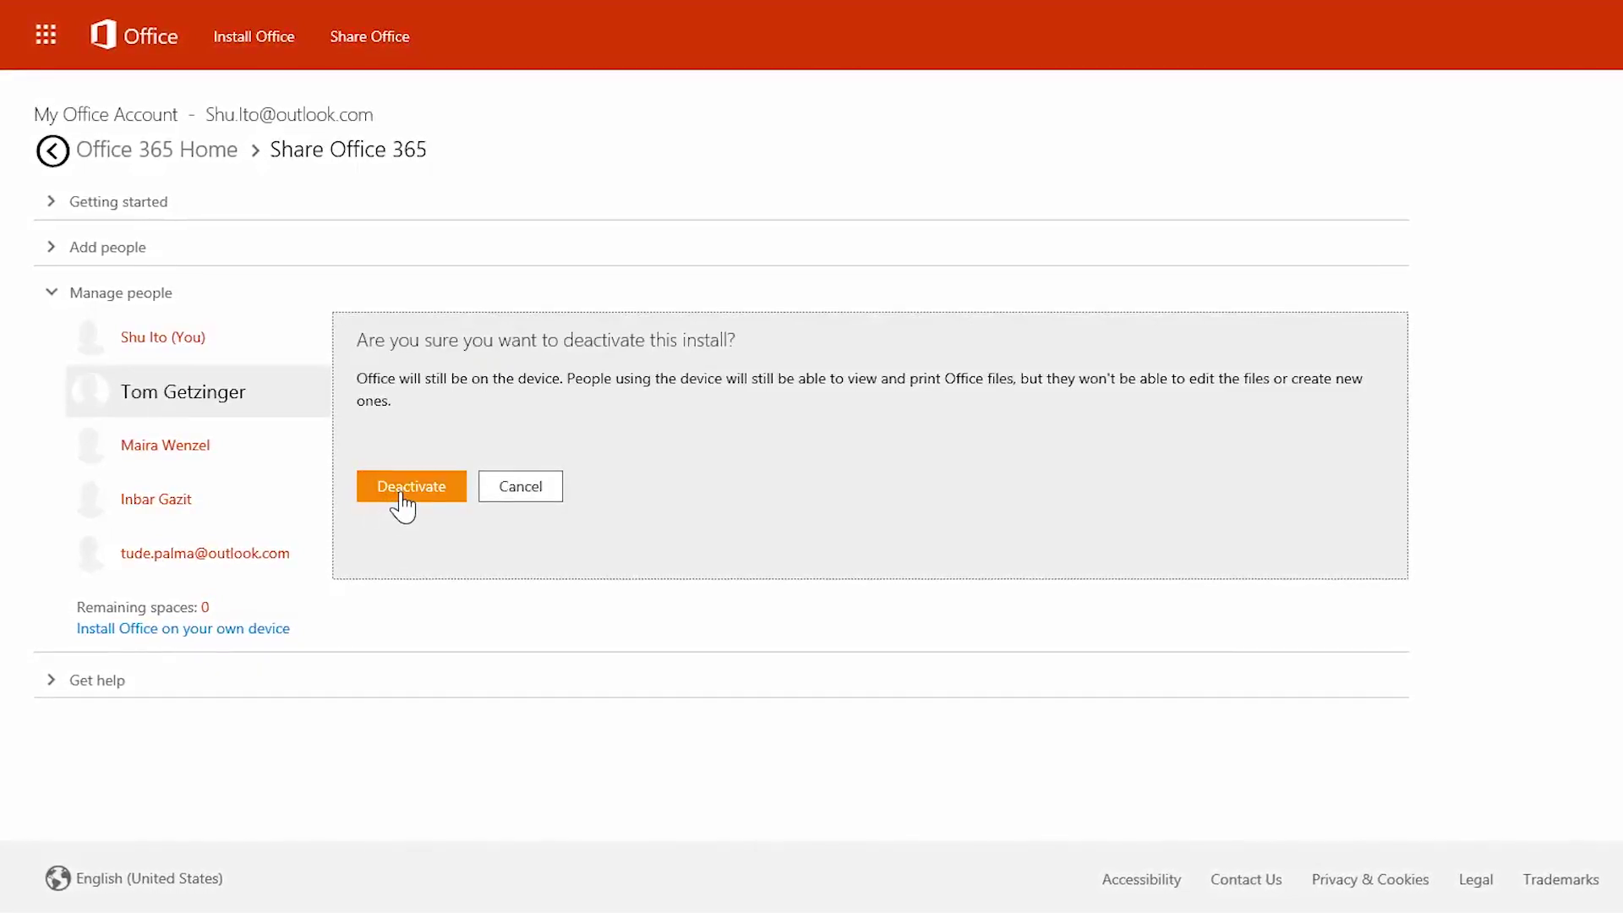
pyautogui.click(403, 505)
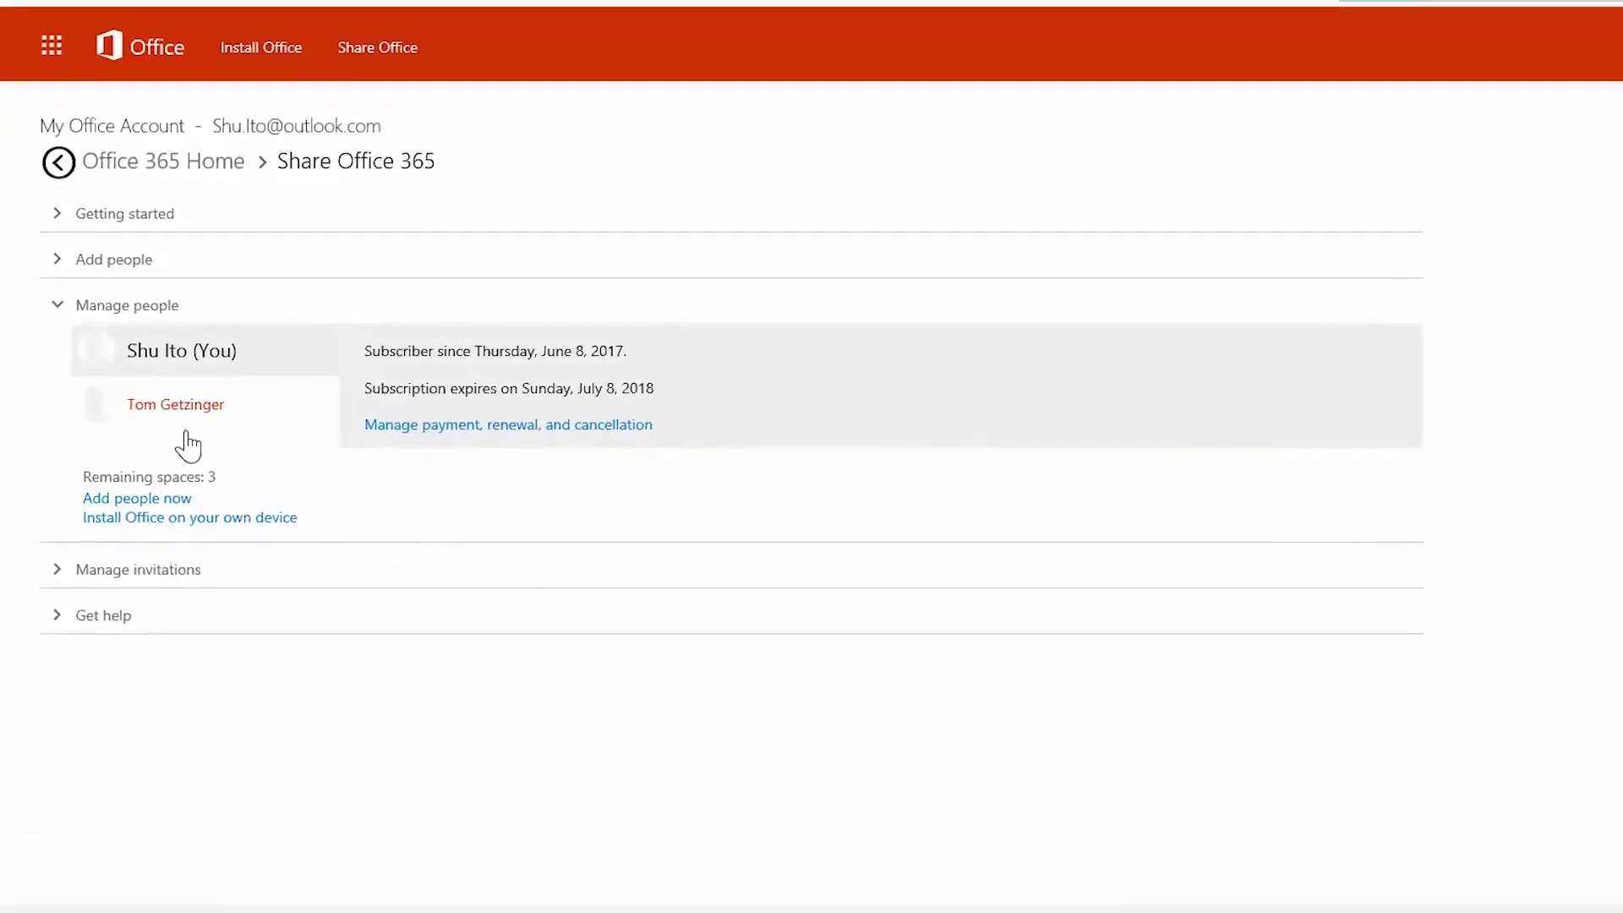
# Stop sharing with that member and review the pending, unaccepted email invitation
pyautogui.click(177, 406)
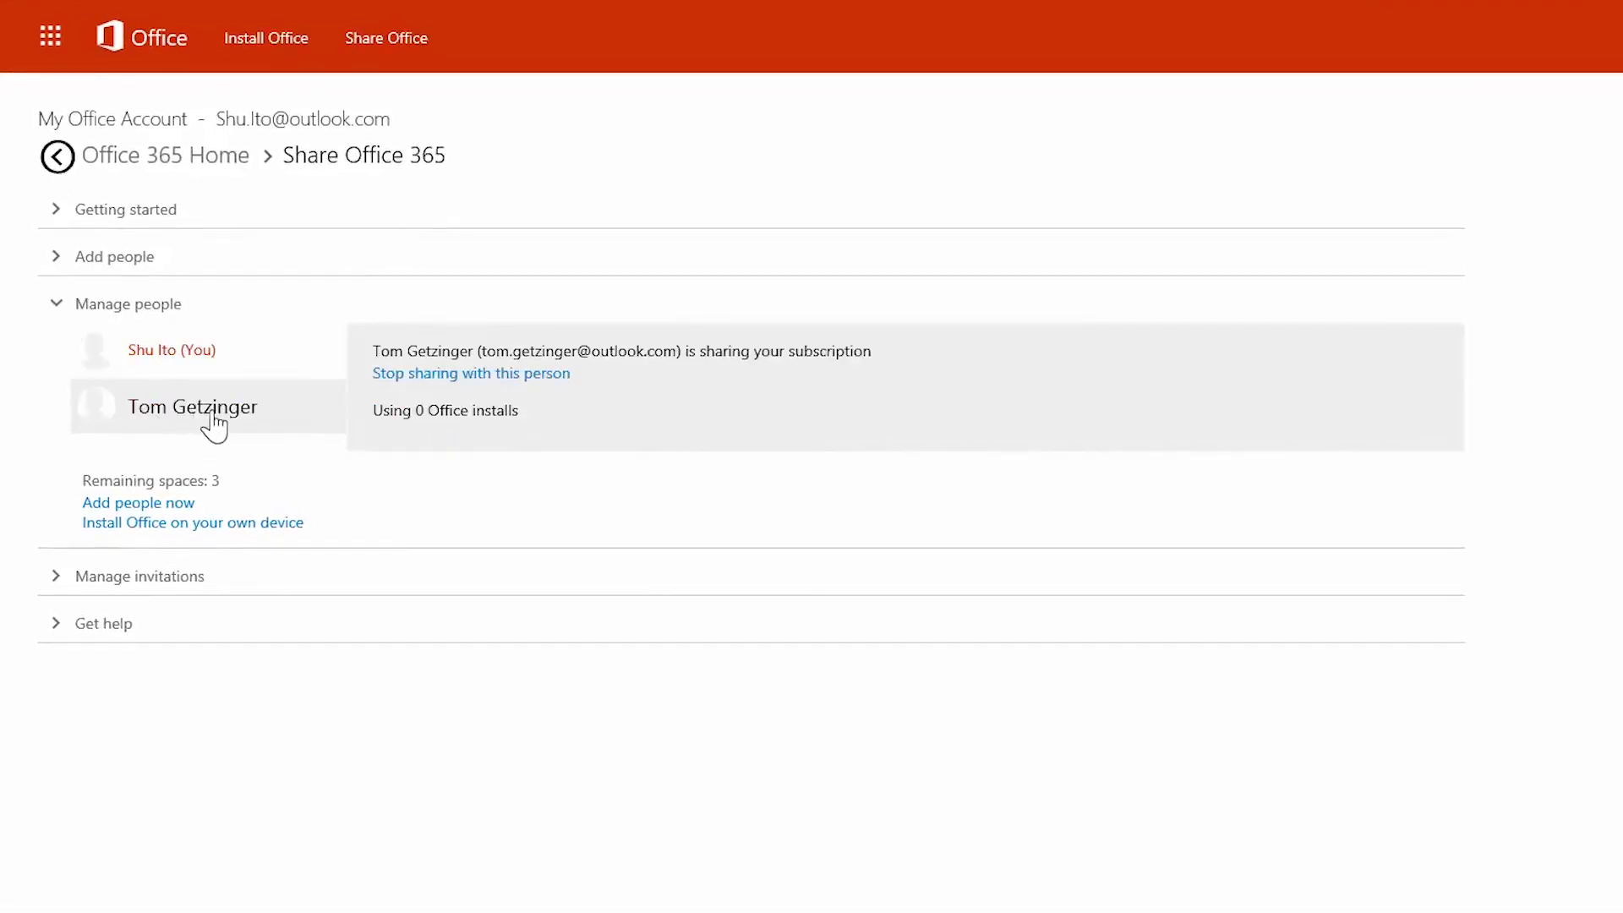
pyautogui.click(444, 374)
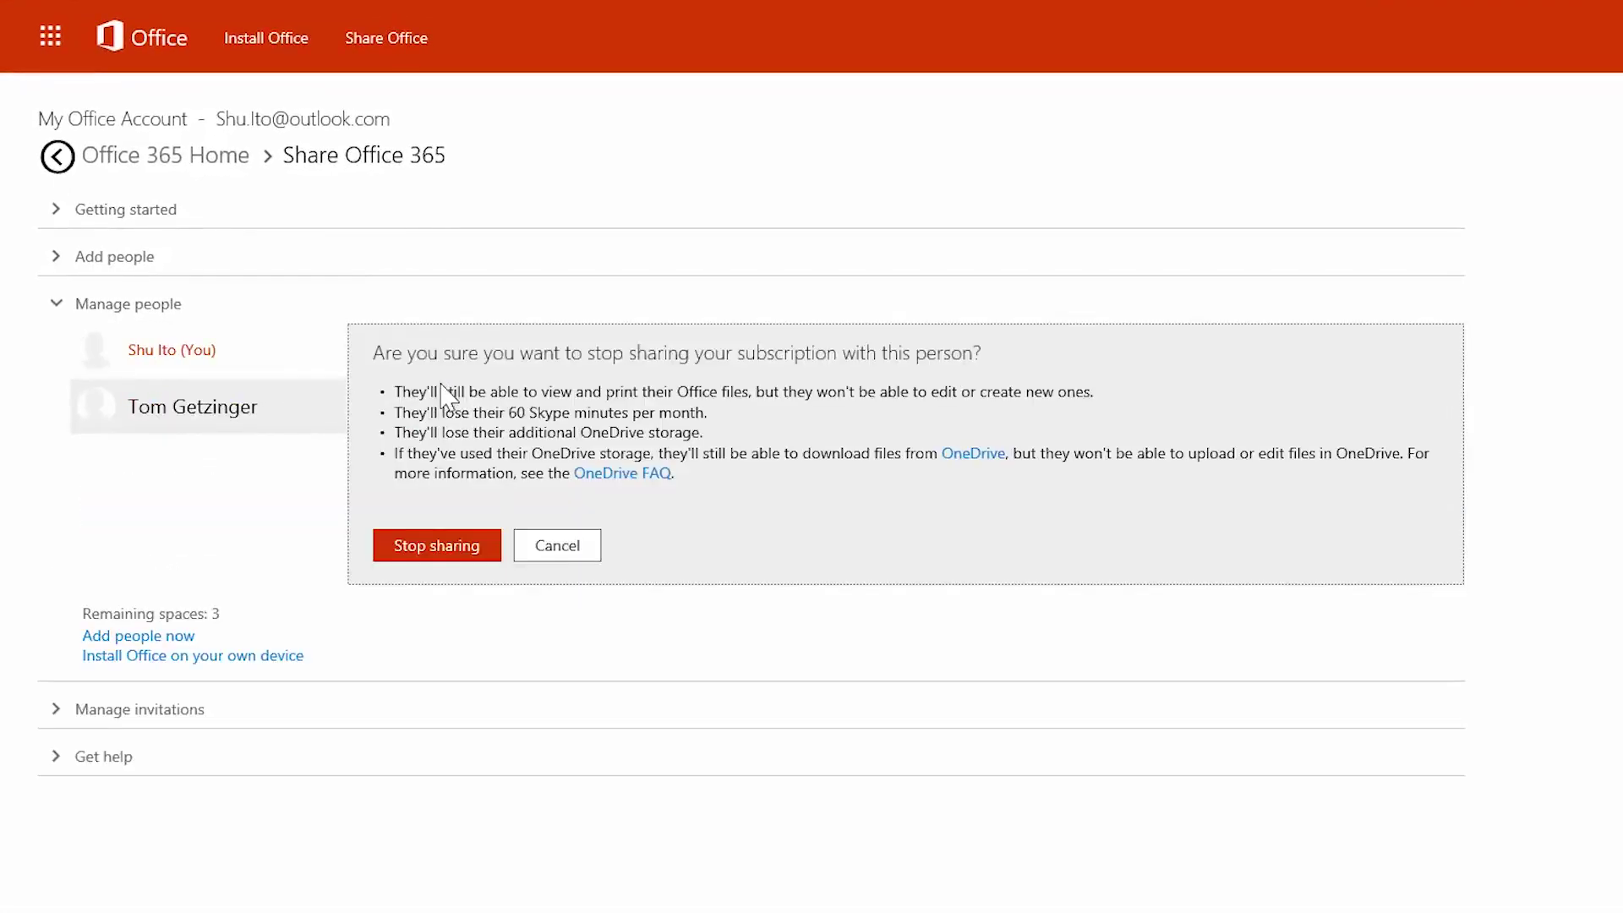
pyautogui.click(435, 548)
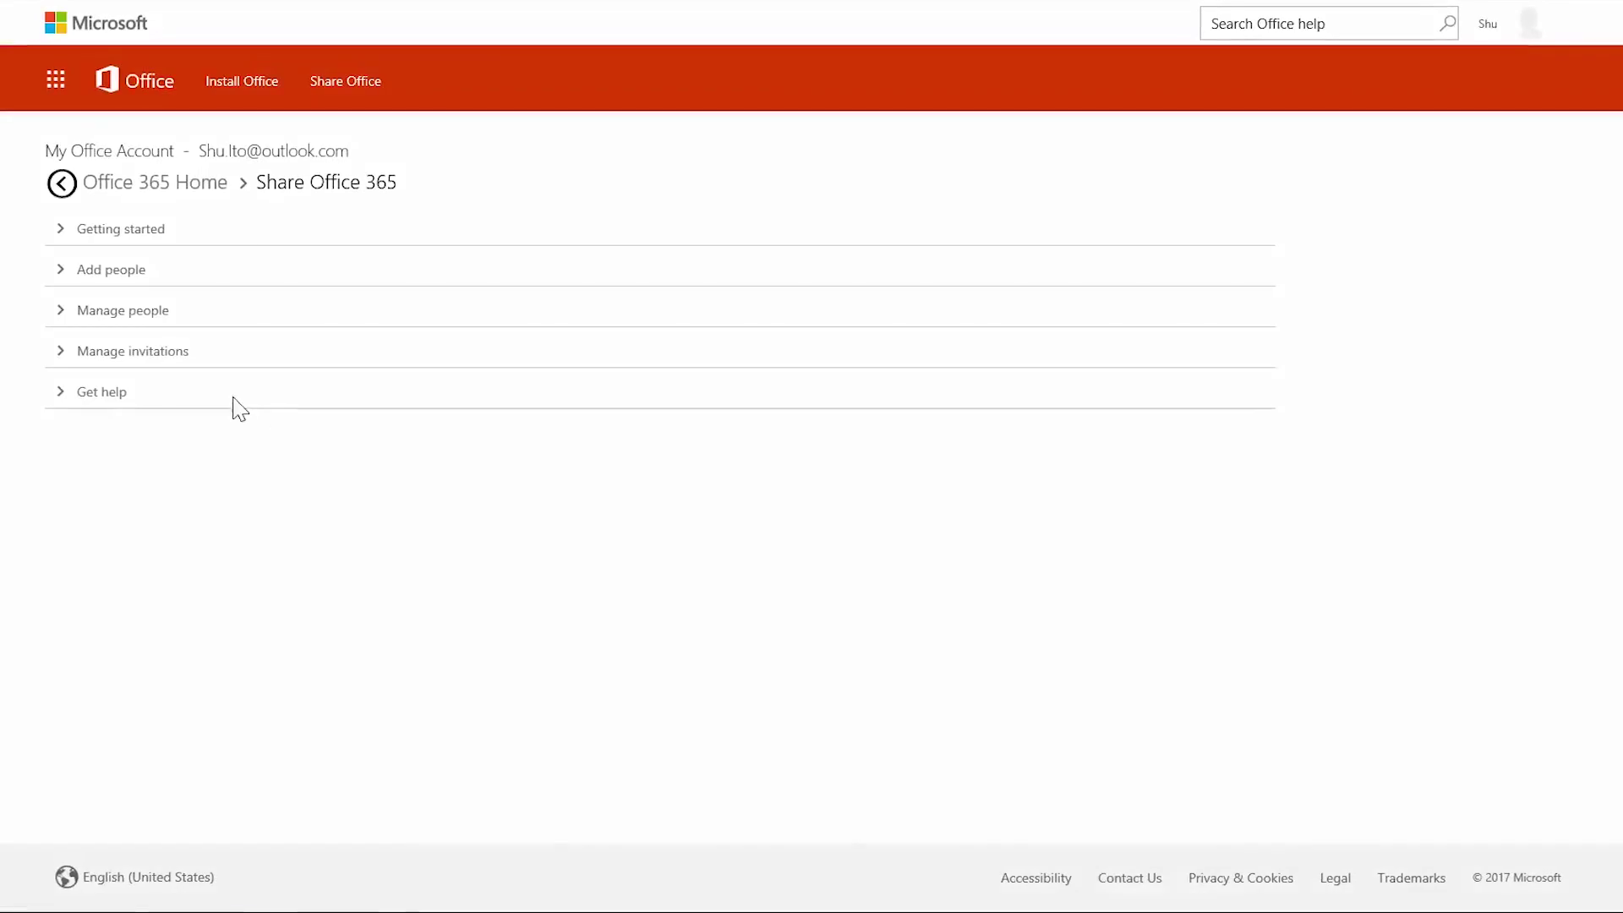
pyautogui.click(174, 366)
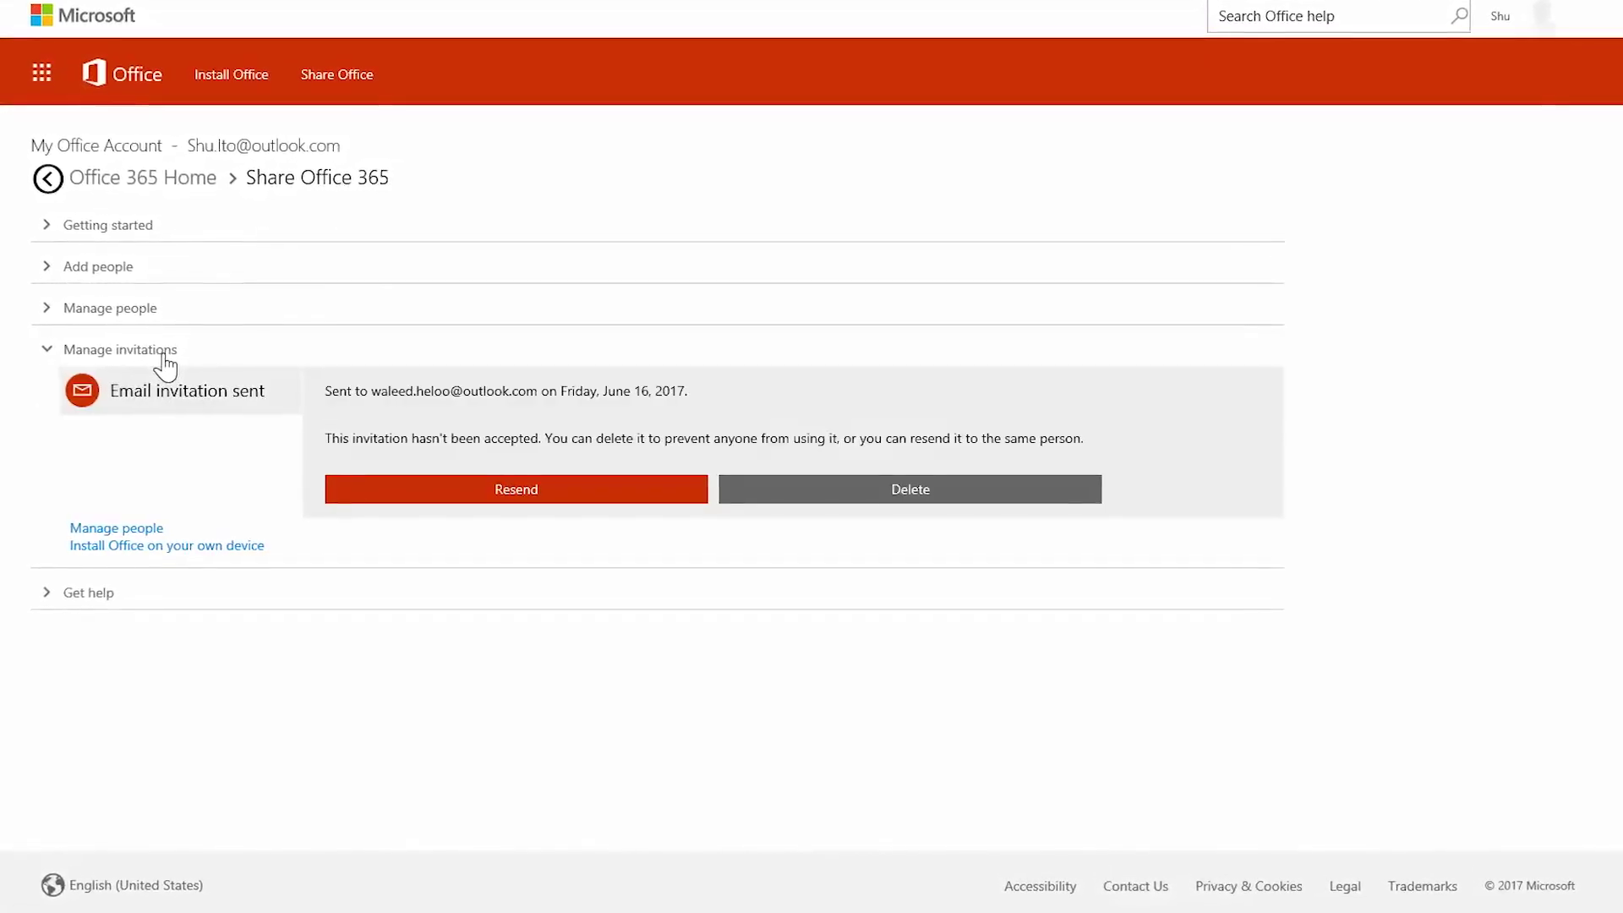